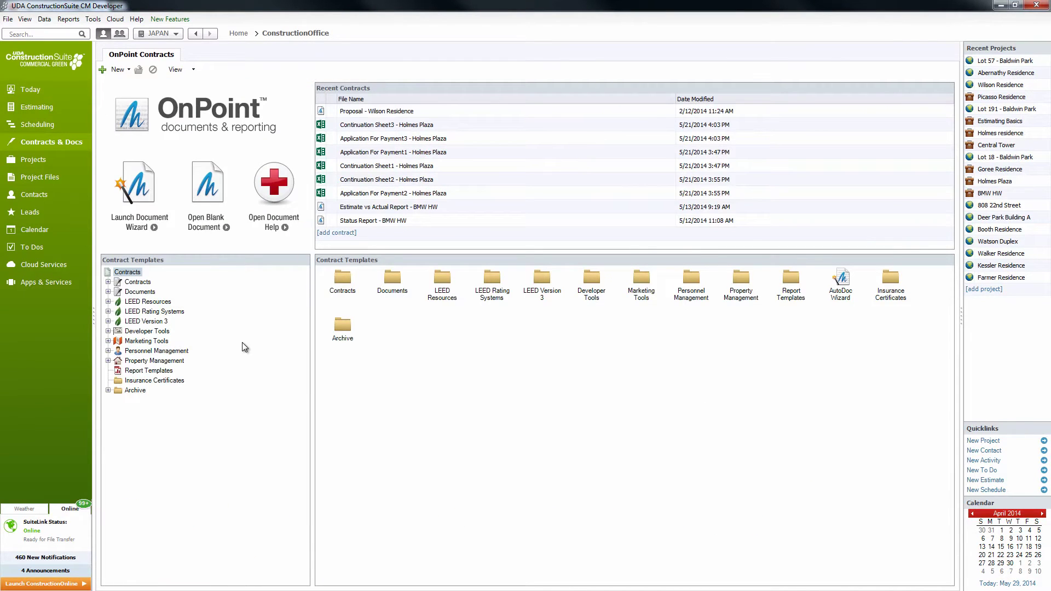
Open the Documents > Specifications template folder in the Contract Templates tree.
left_click(145, 293)
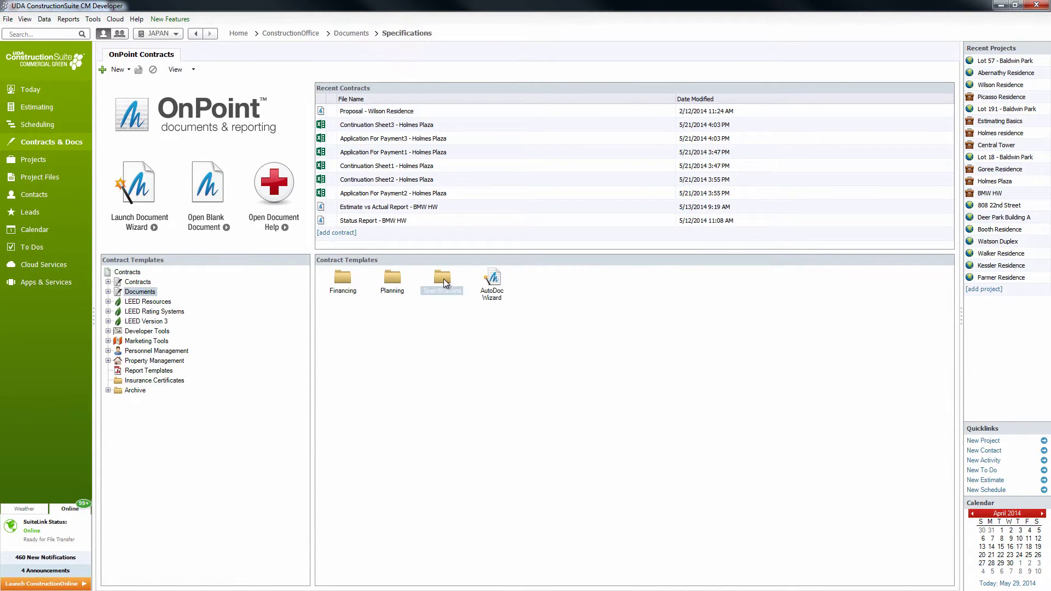
double_click(443, 282)
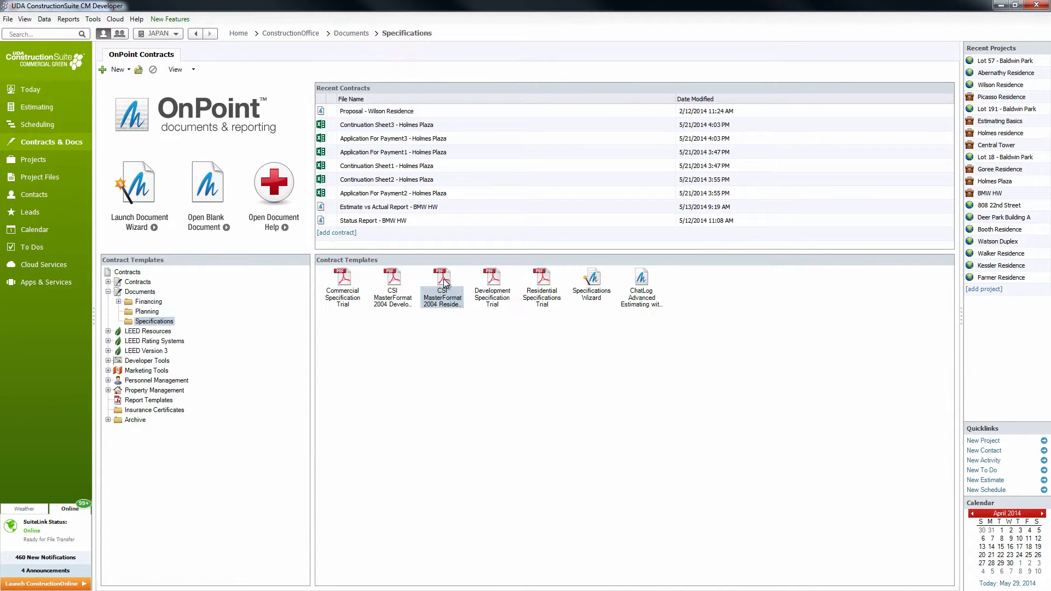
Launch the Specifications Wizard with the CSI MasterFormat 16 Division Residential template and continue.
double_click(593, 289)
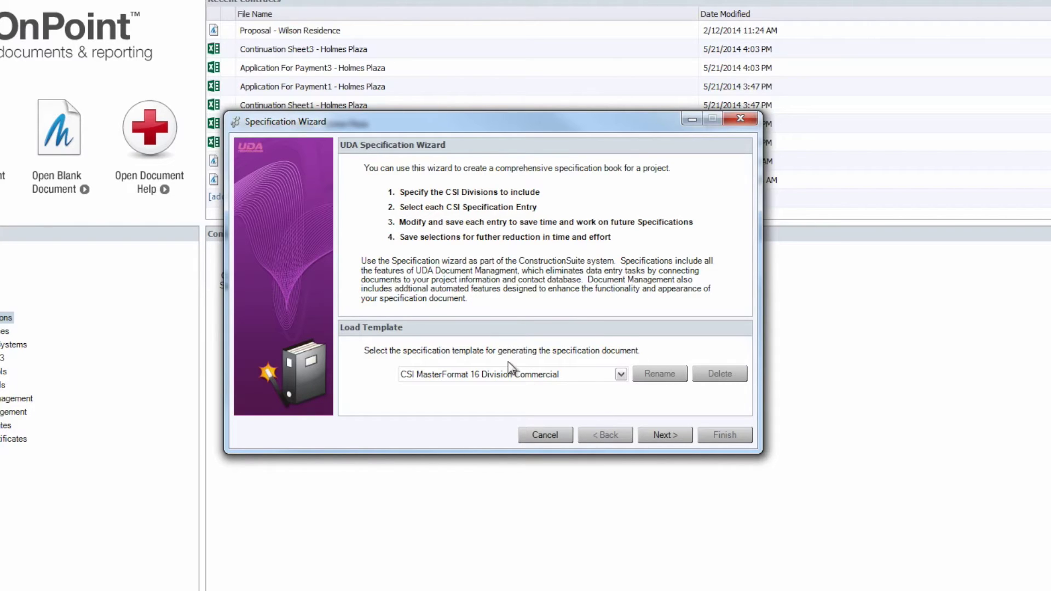
left_click(622, 375)
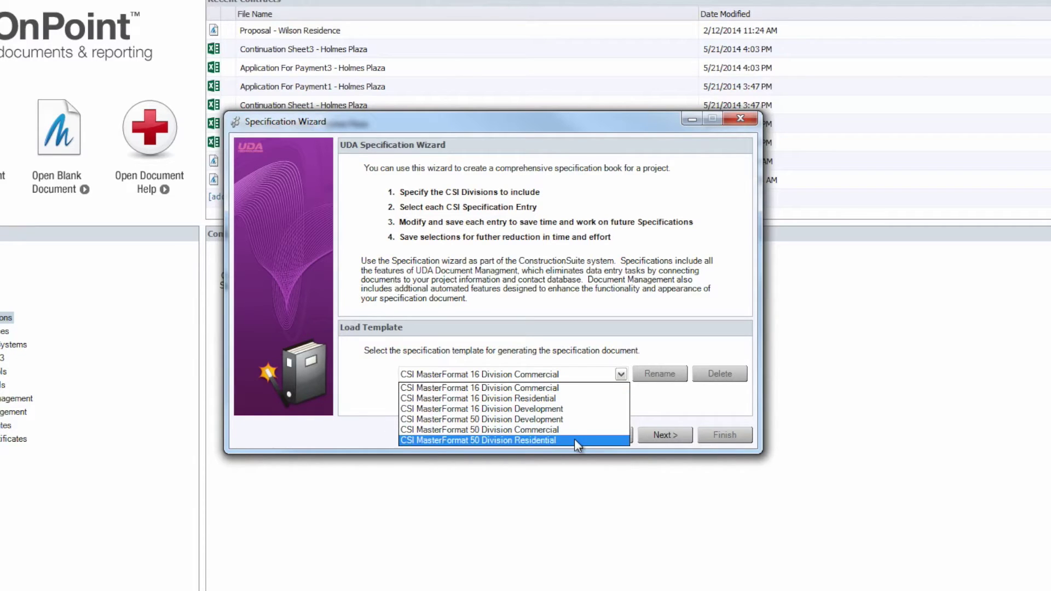
left_click(594, 405)
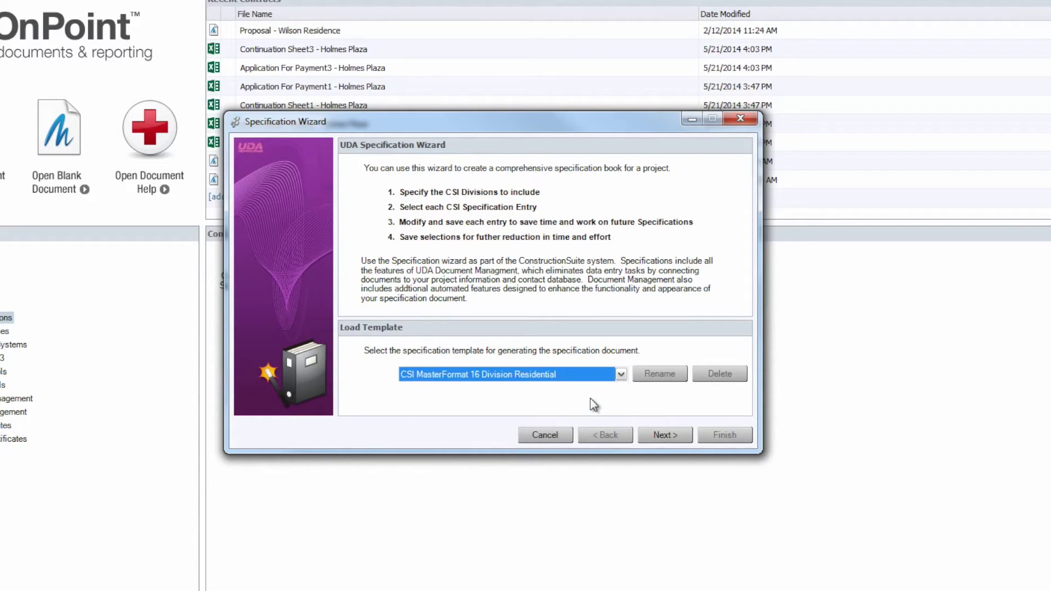
left_click(676, 435)
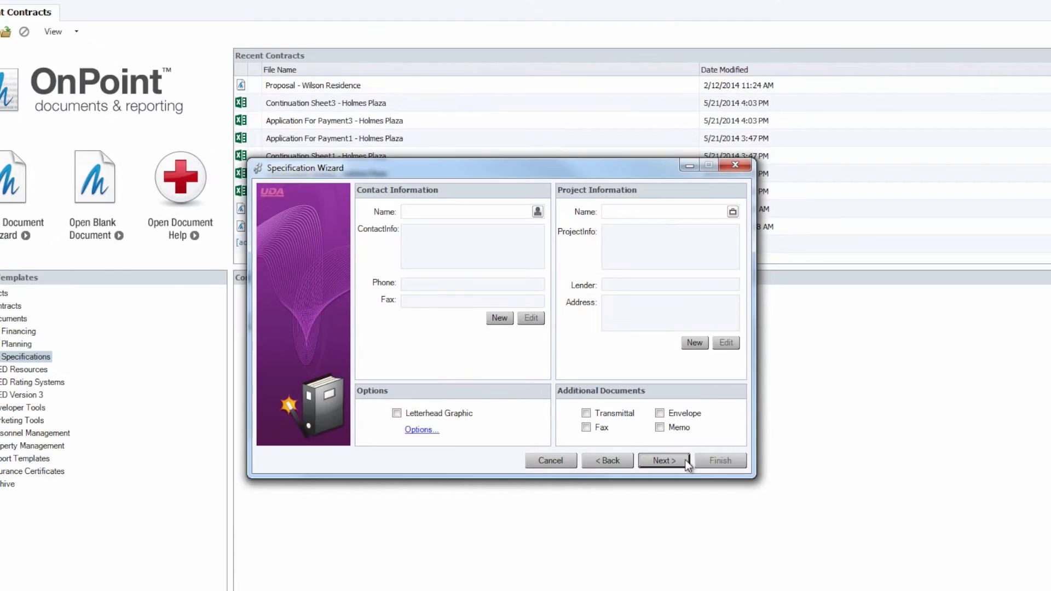
Advance to the divisions page, then enlarge the wizard and widen the Division pane.
left_click(676, 431)
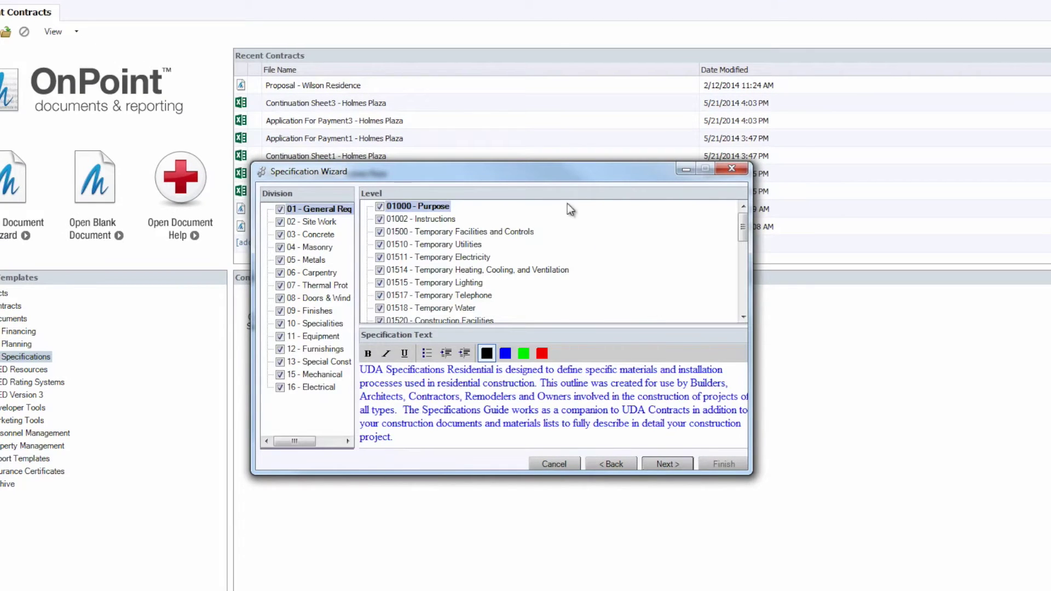
left_click_drag(540, 166, 455, 75)
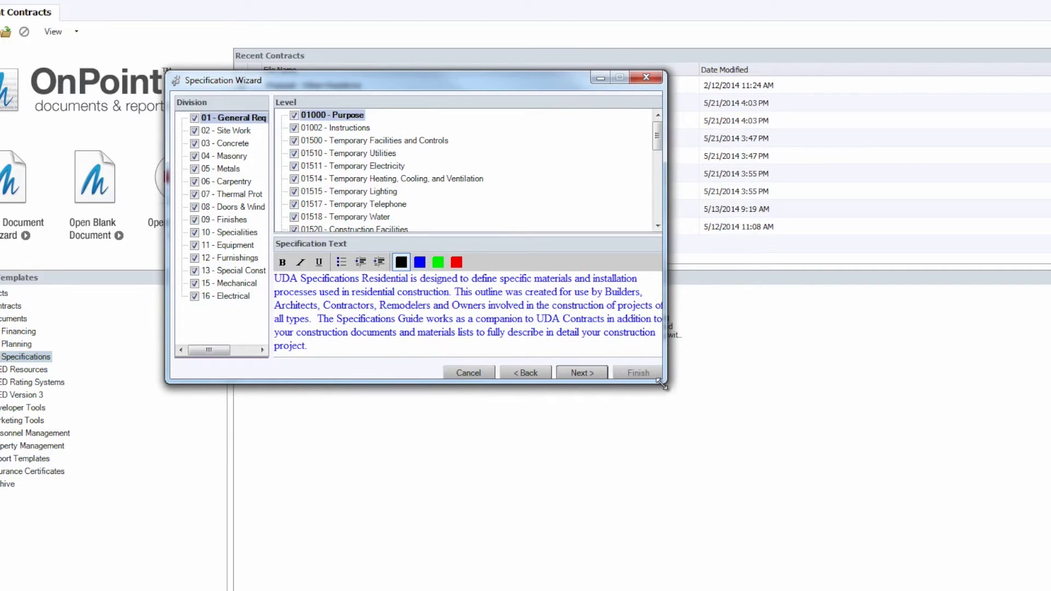
left_click_drag(664, 382, 847, 502)
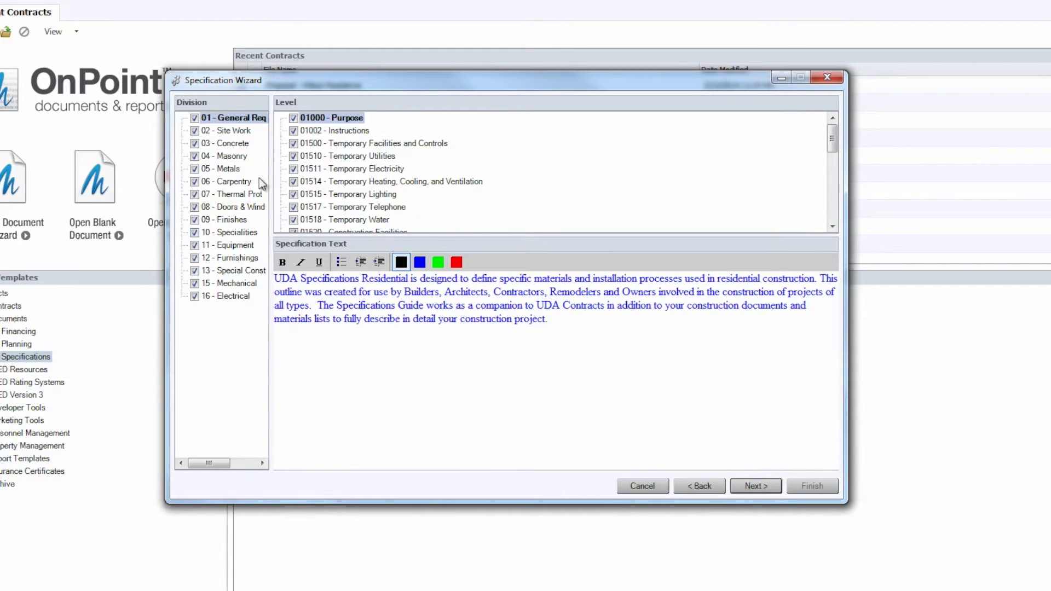
left_click_drag(271, 229, 317, 226)
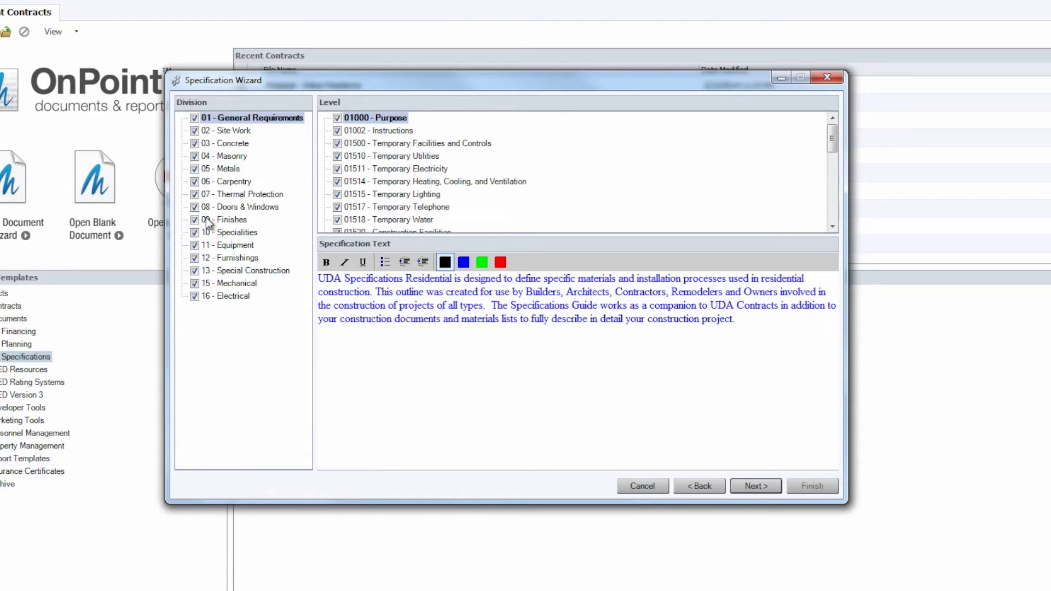
Exclude divisions 03 Concrete, 08 Doors & Windows and 12 Furnishings, then view General Requirements entries.
left_click(194, 143)
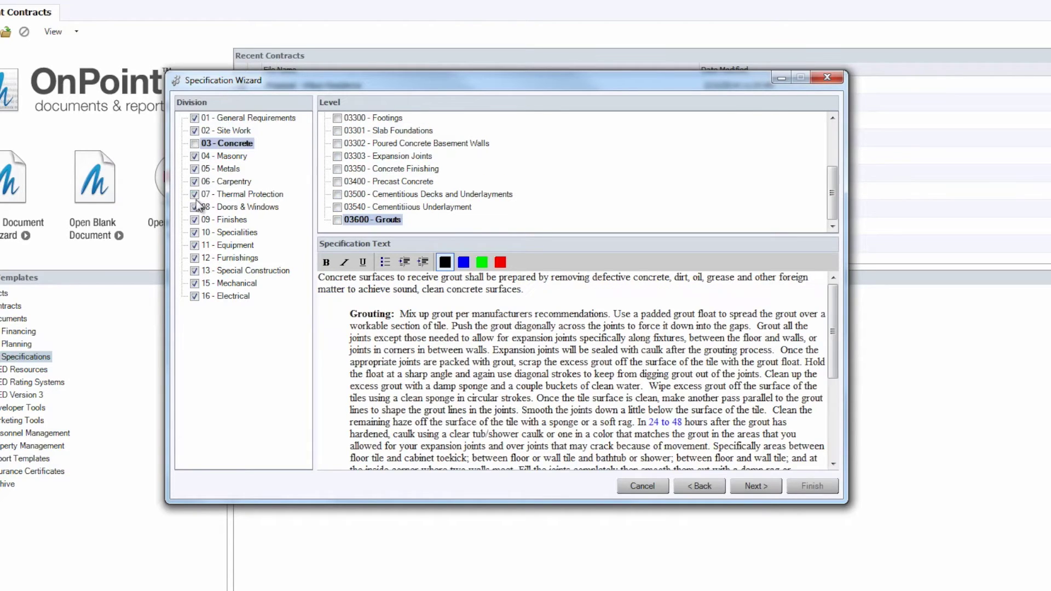
left_click(194, 207)
left_click(194, 258)
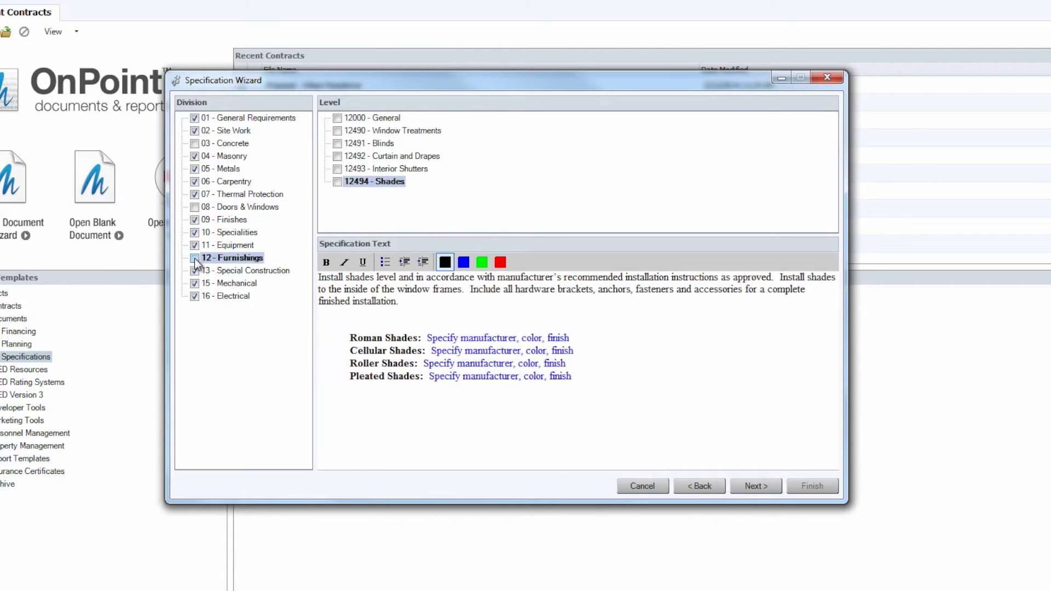
left_click(278, 118)
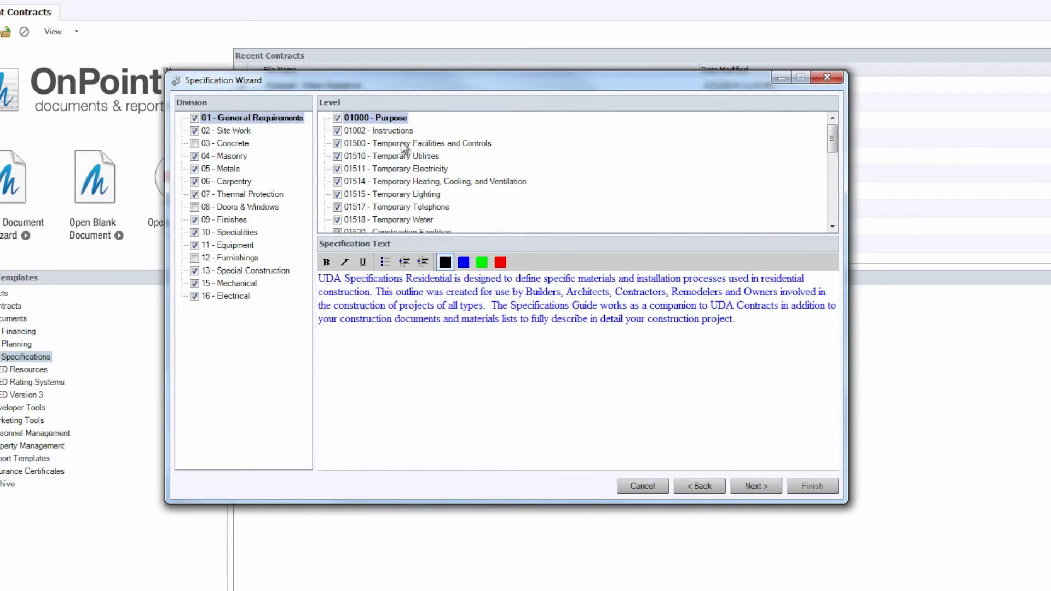
left_click_drag(512, 239, 512, 269)
left_click_drag(828, 161, 854, 134)
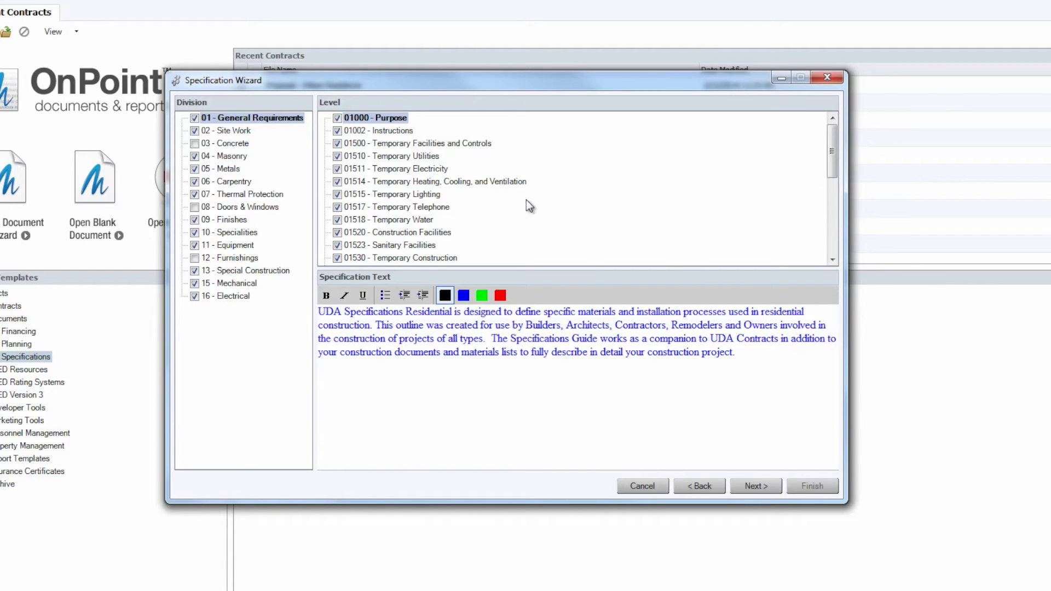
Browse the General Requirements entries from 01002 Instructions through 01515 Temporary Lighting's 30 foot-candle text.
left_click(408, 131)
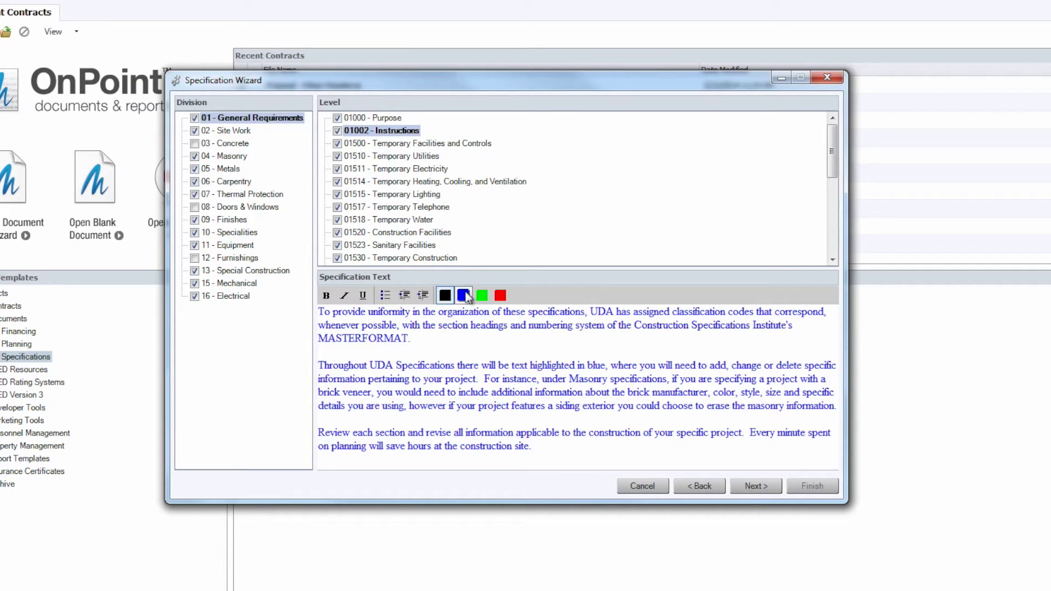
left_click(467, 141)
left_click(430, 155)
left_click(439, 169)
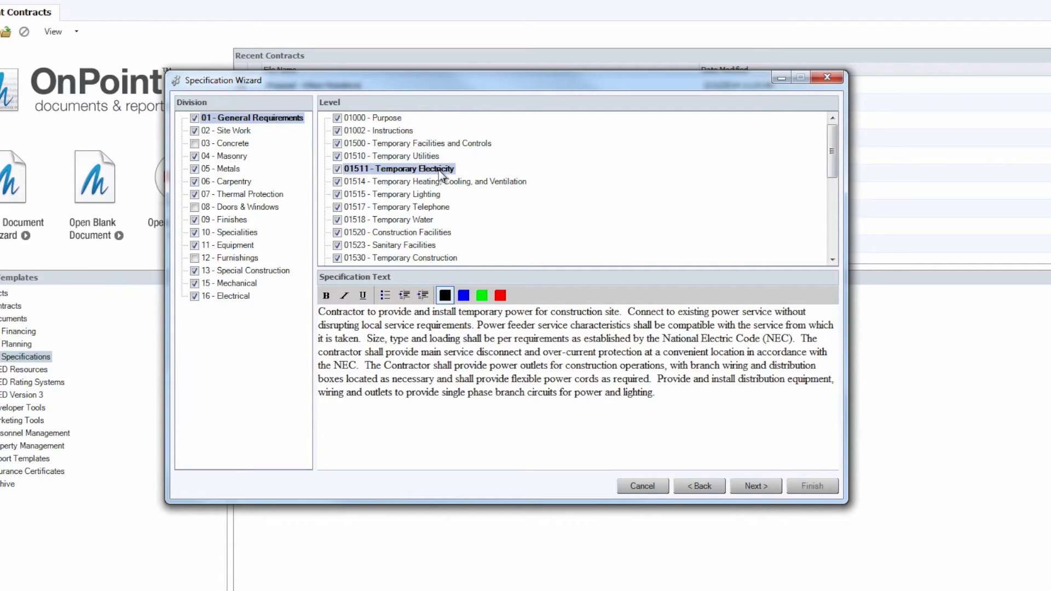
left_click(442, 181)
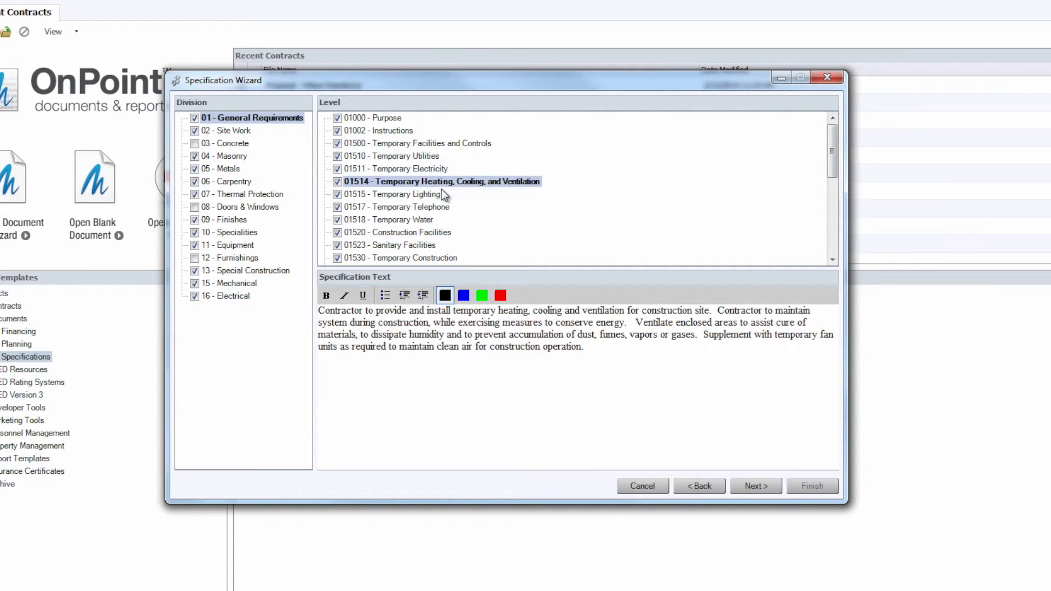
left_click(441, 195)
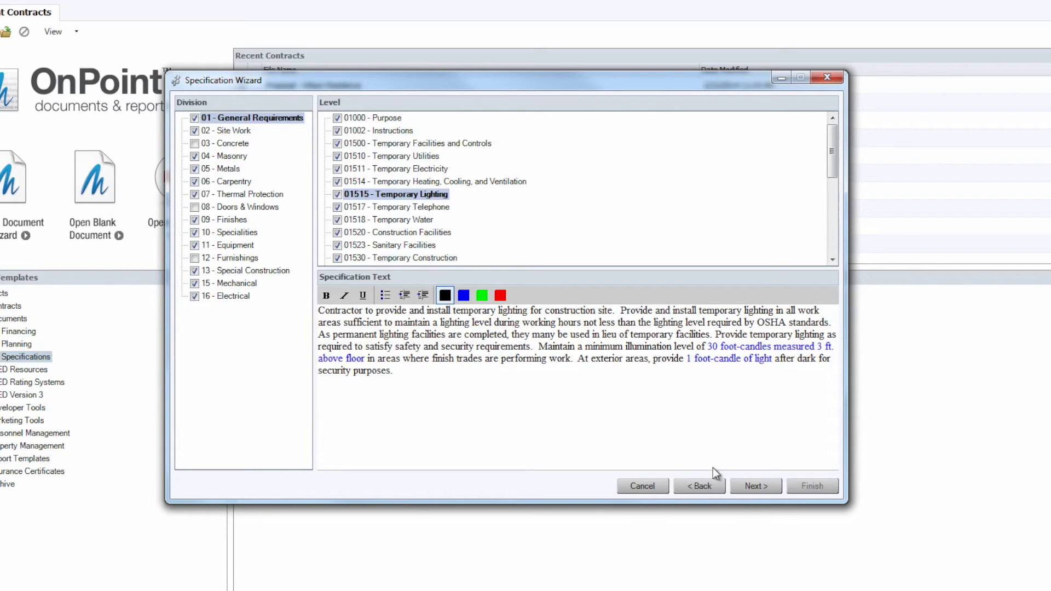
Finish the wizard without saving the selections as a 'New Spec Template' template.
left_click(745, 486)
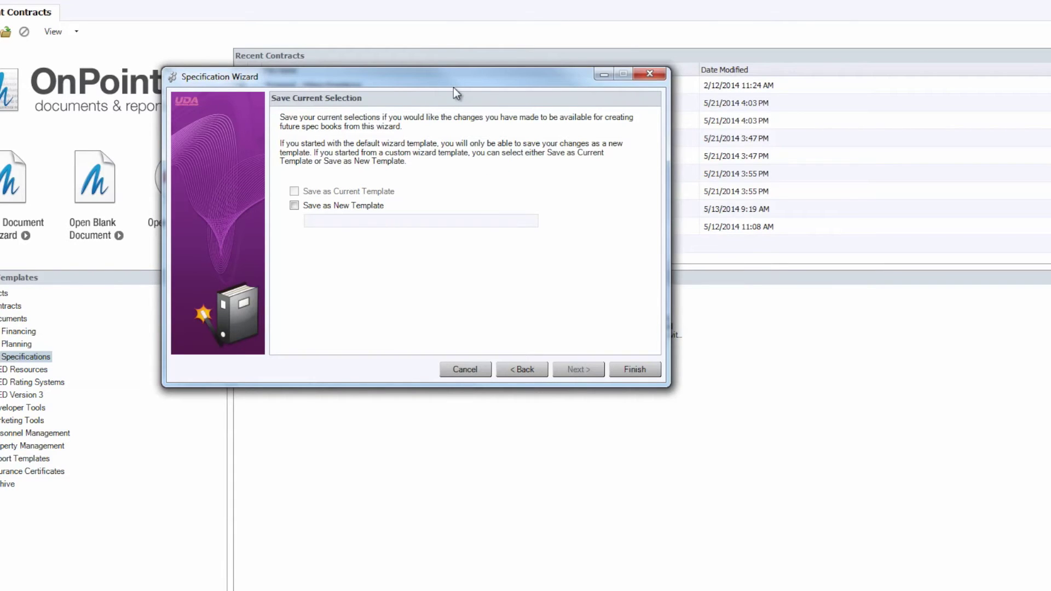
left_click_drag(453, 87, 533, 113)
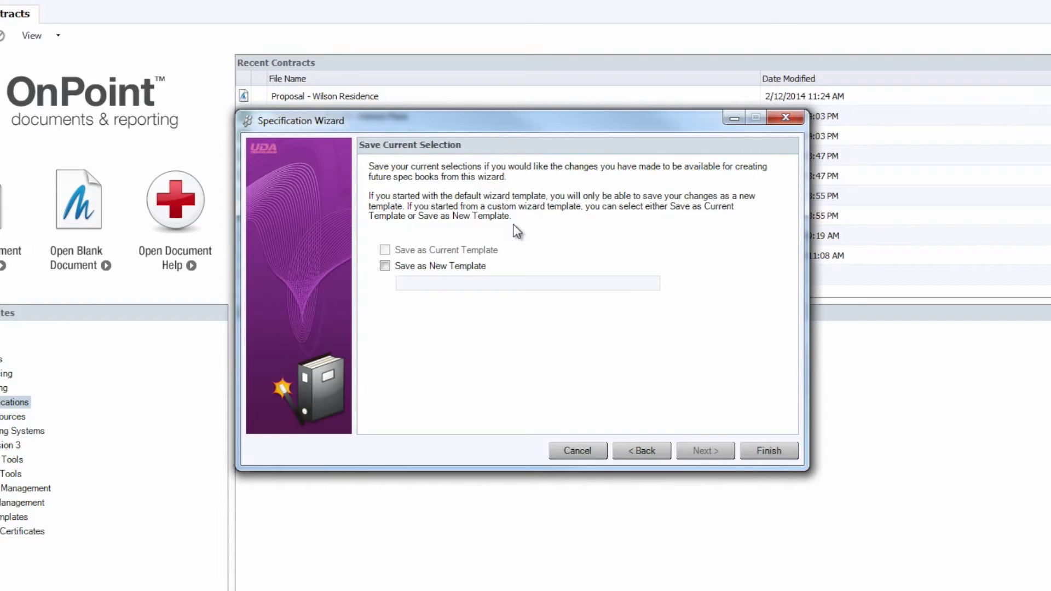
left_click(414, 270)
type("New Spec Template")
left_click(386, 267)
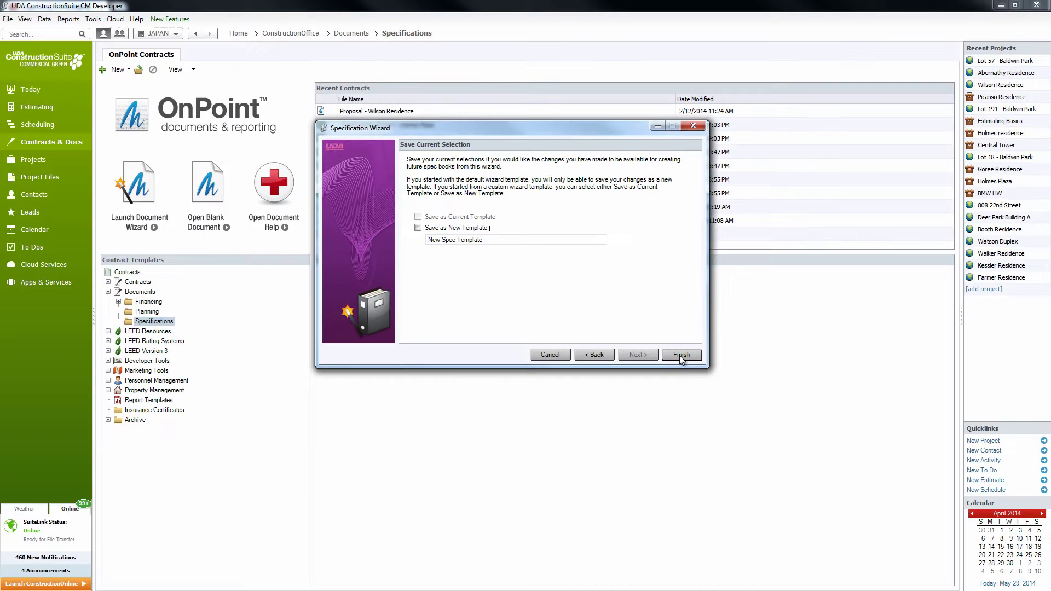
left_click(768, 451)
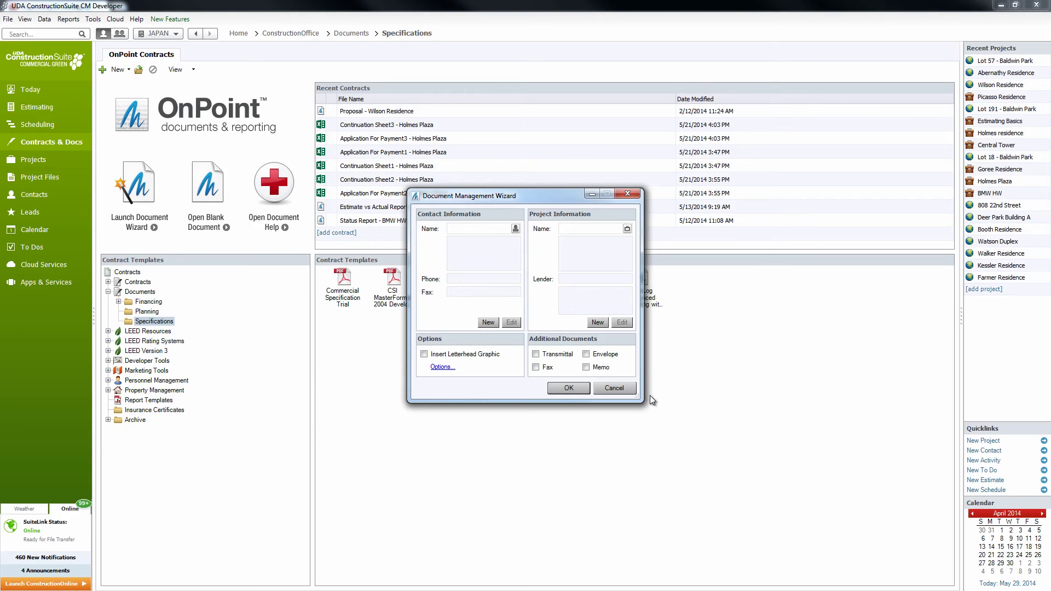
Pick the owner contact from the Name lookup list.
left_click(516, 230)
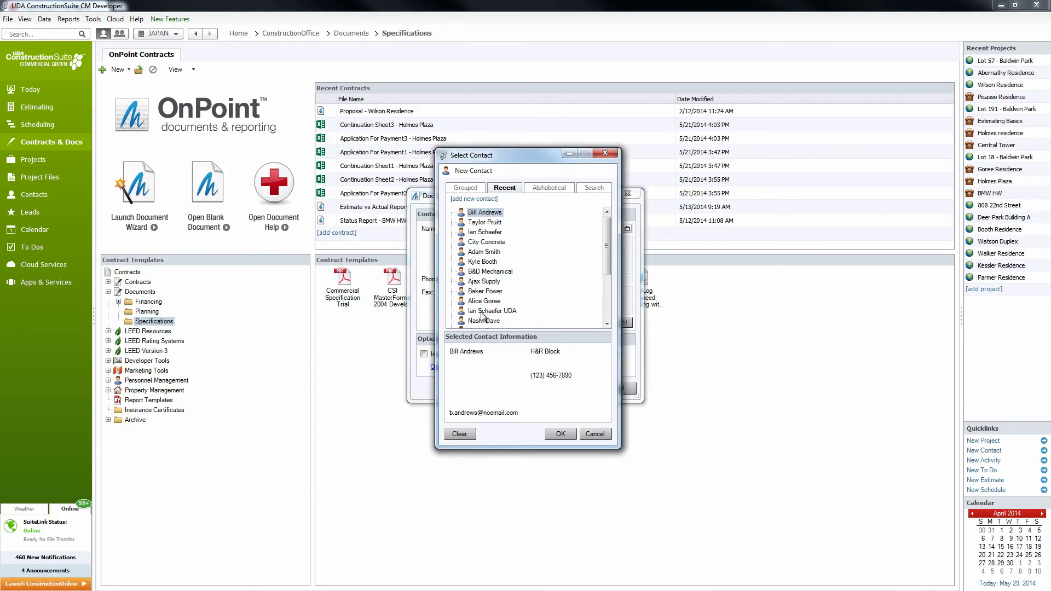
left_click(484, 301)
left_click(561, 434)
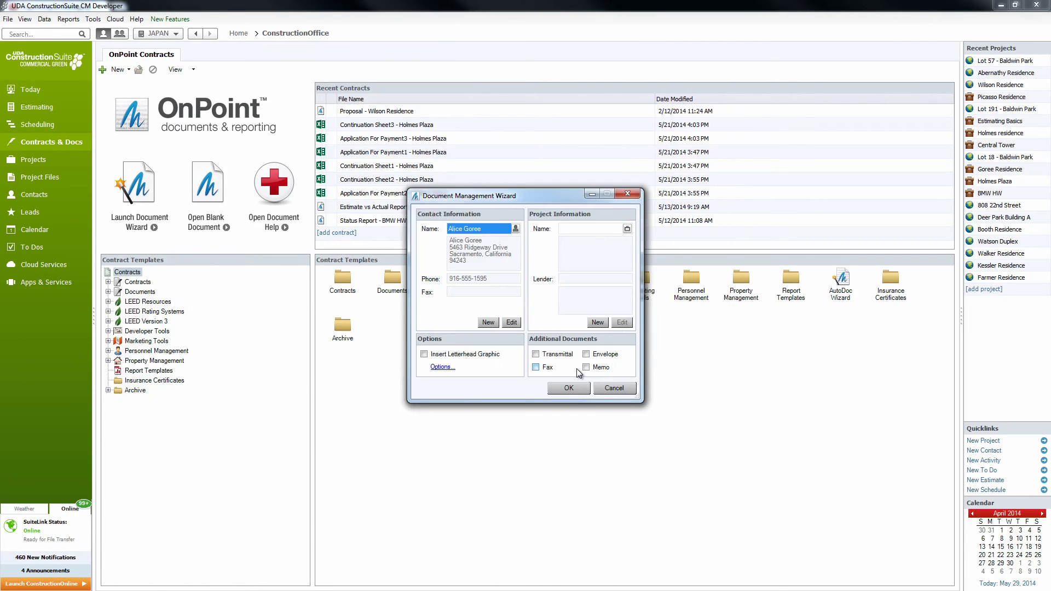
Choose the 808 22nd Street project and confirm the document wizard.
left_click(627, 229)
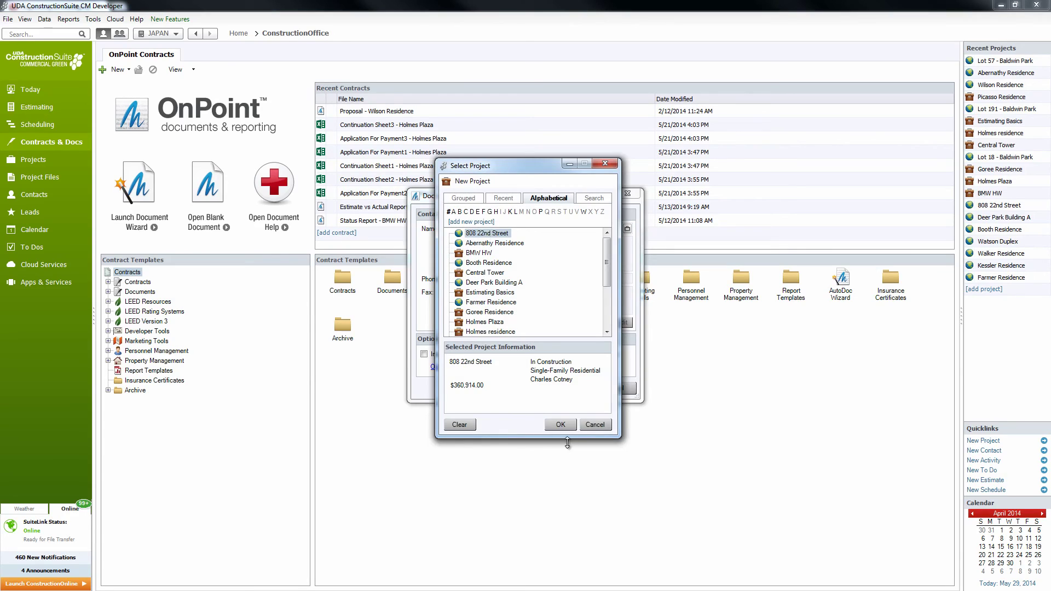
left_click(569, 425)
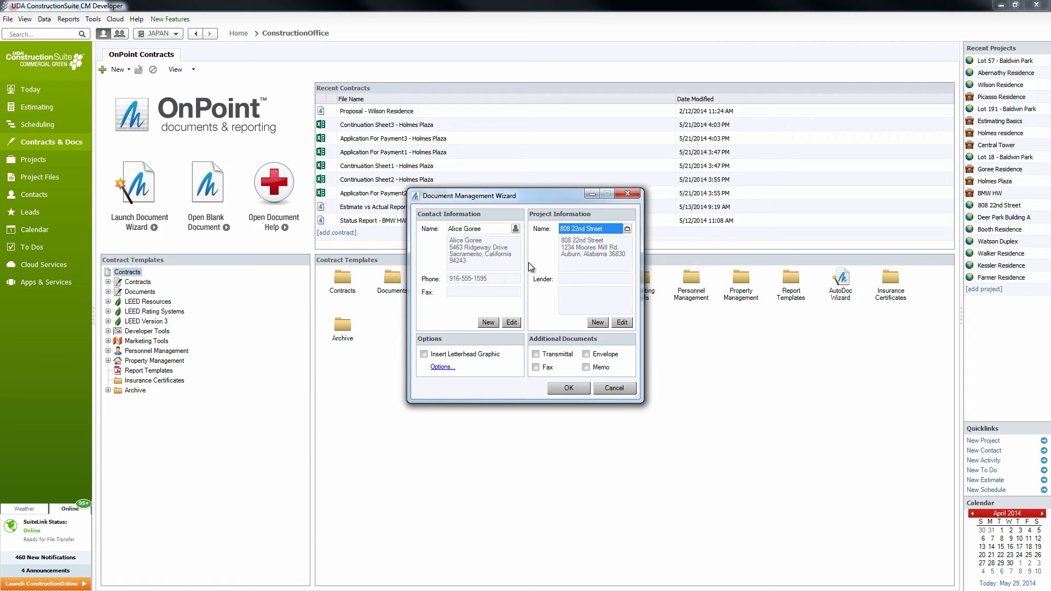
left_click(574, 391)
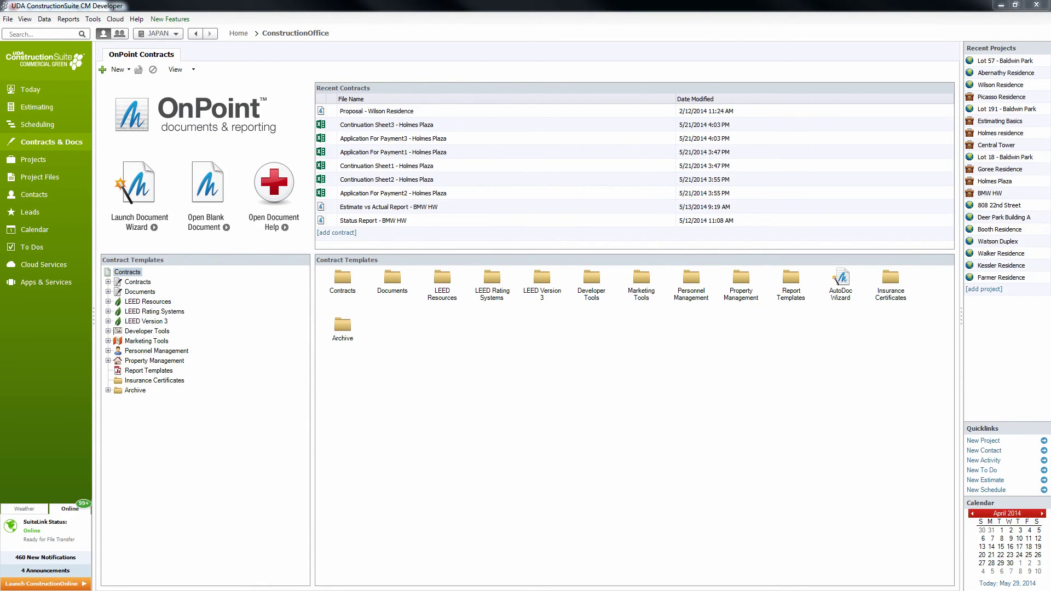
Maximize the OnPoint window and scroll through the 62-page specification book.
double_click(400, 37)
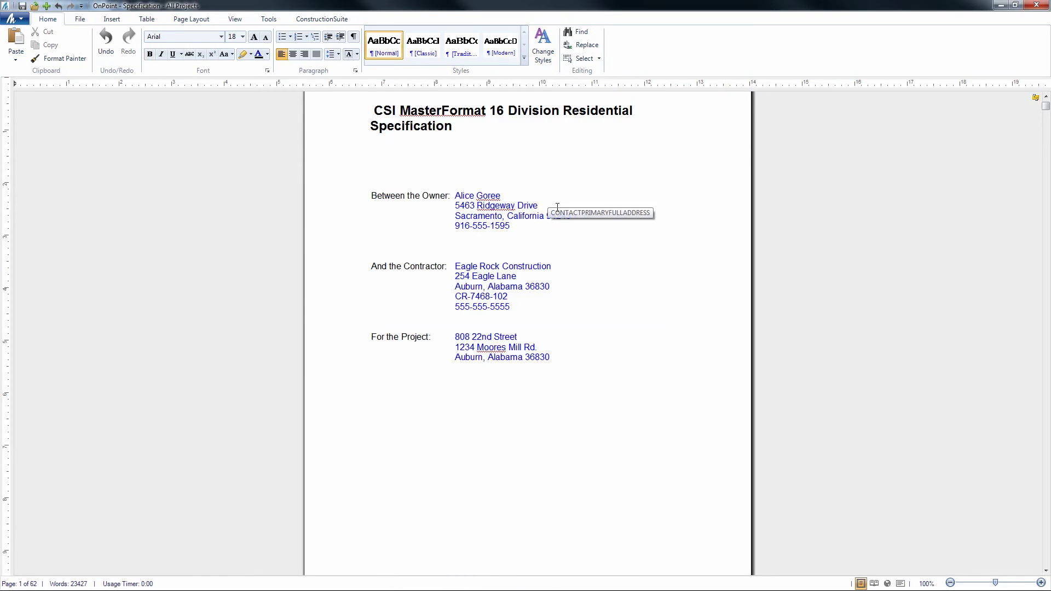
left_click(602, 164)
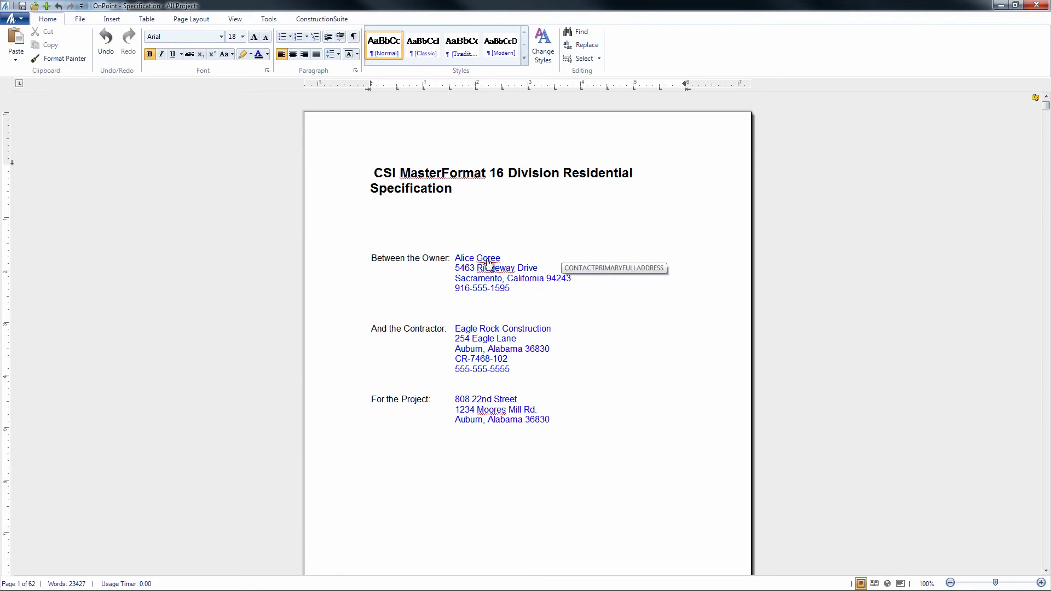
left_click(735, 215)
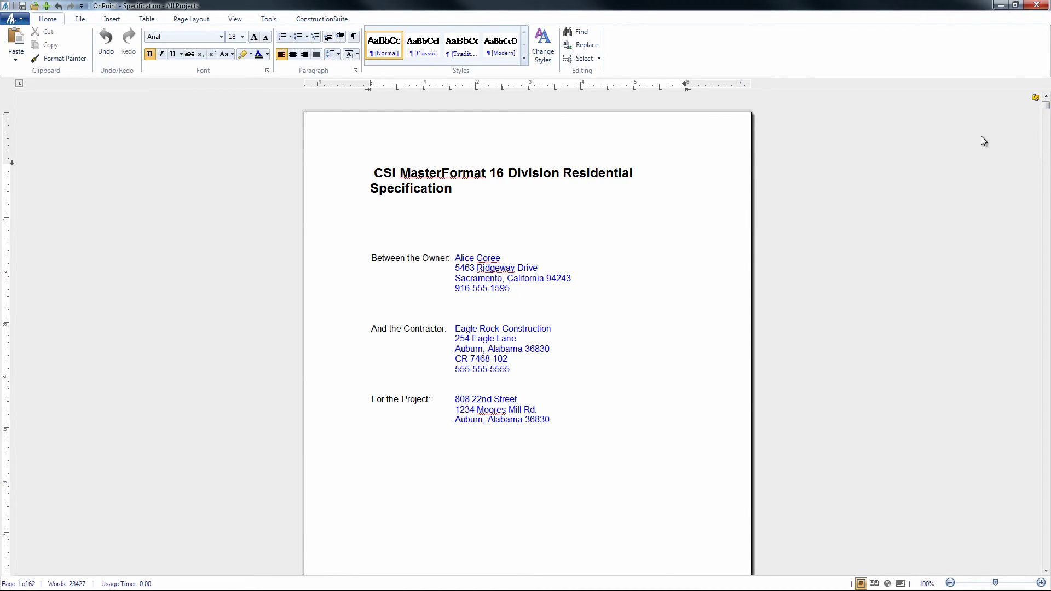
left_click_drag(1046, 105, 1047, 153)
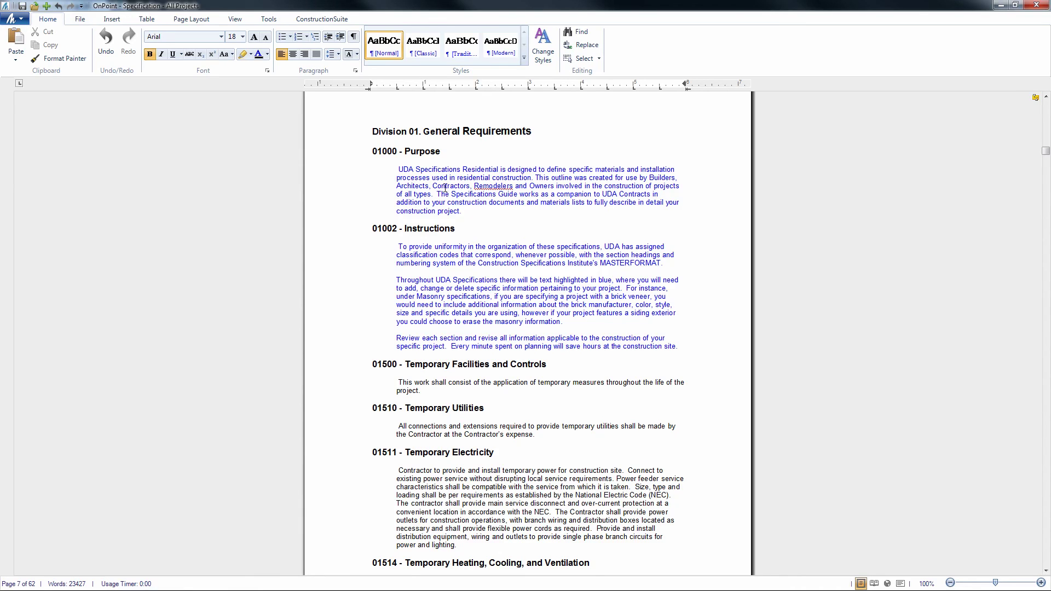
left_click_drag(1047, 152, 1042, 533)
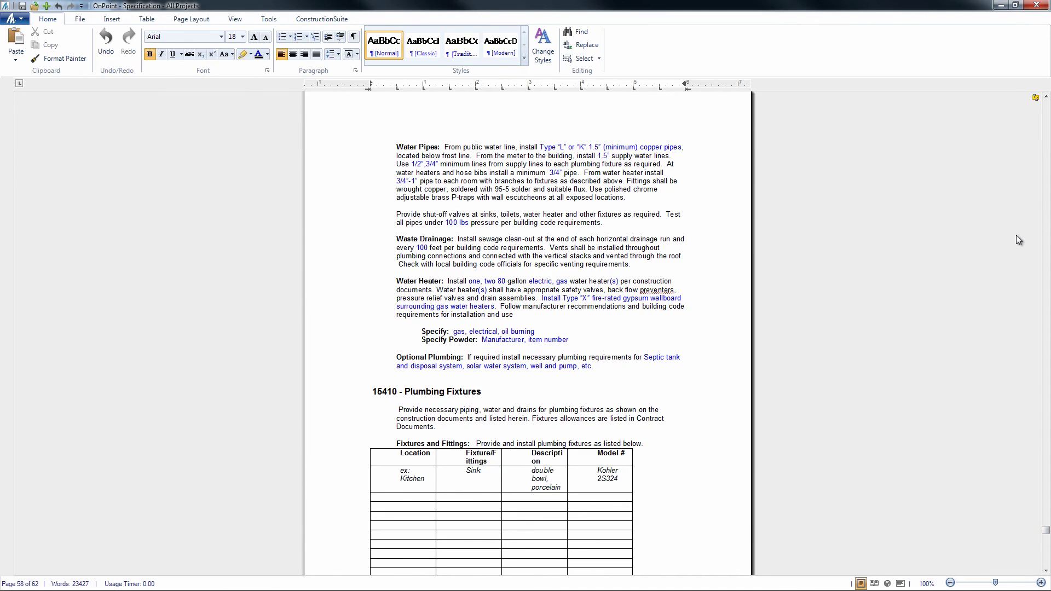